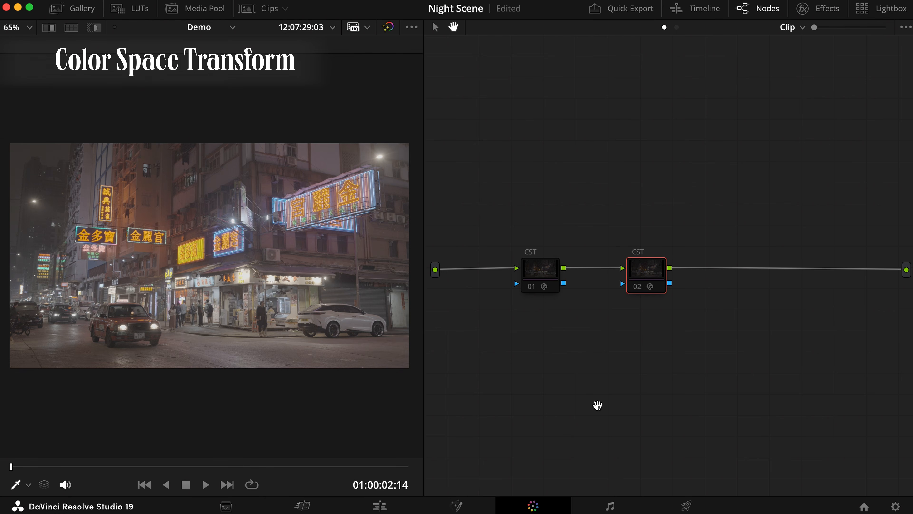
Enable both CST nodes and show their Color Space Transform settings.
left_click(539, 269)
left_click(827, 10)
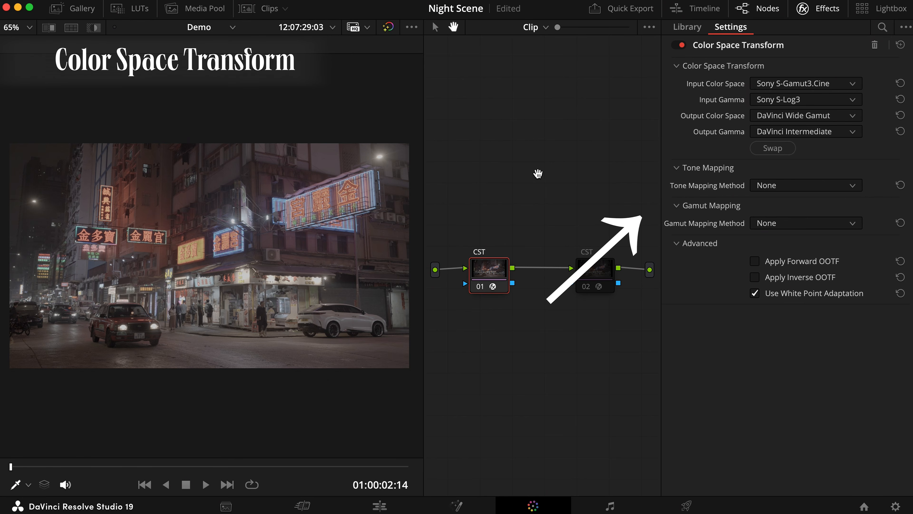
left_click(594, 280)
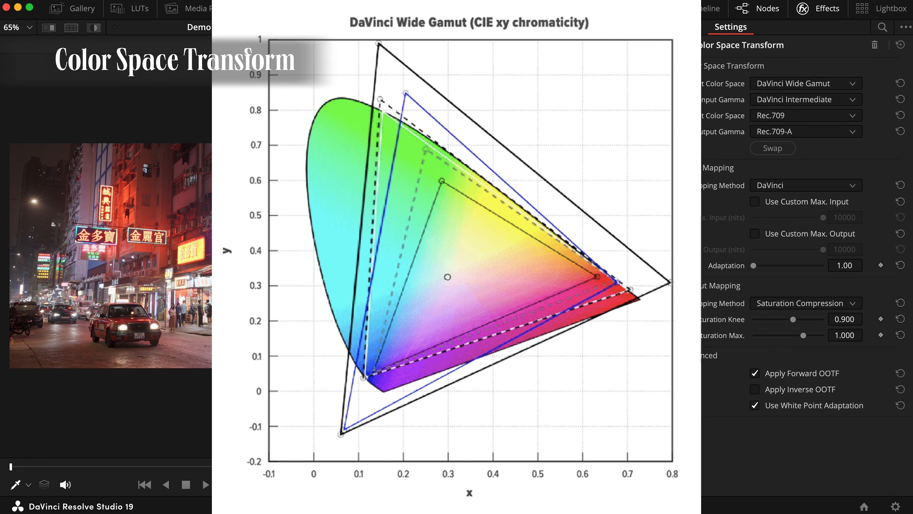
left_click(636, 505)
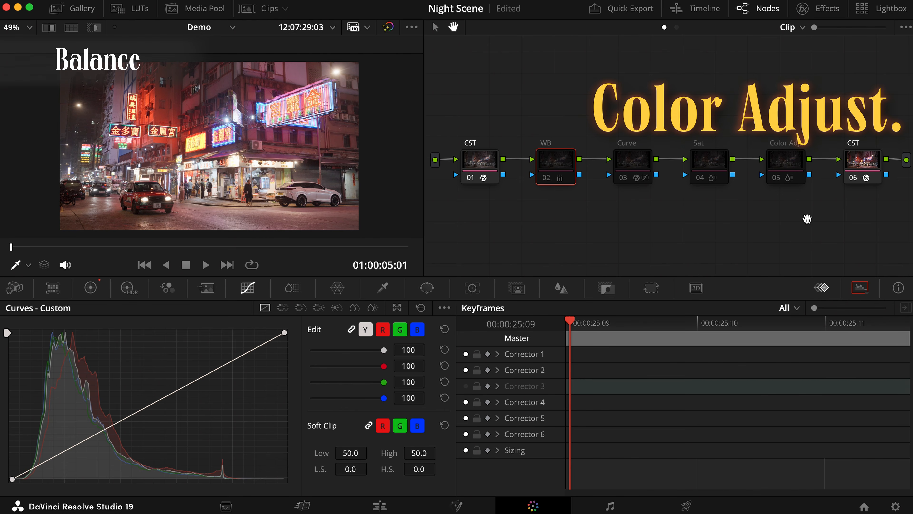
On the Curve node, use the DCTL exposure chart to place a curve point at the middle-gray spike, and turn the chart off.
left_click(626, 169)
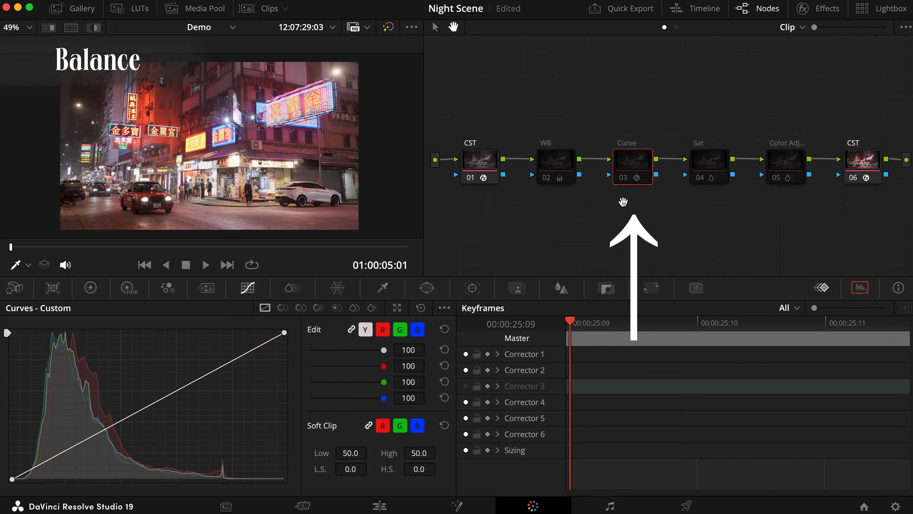
left_click(827, 11)
left_click(679, 45)
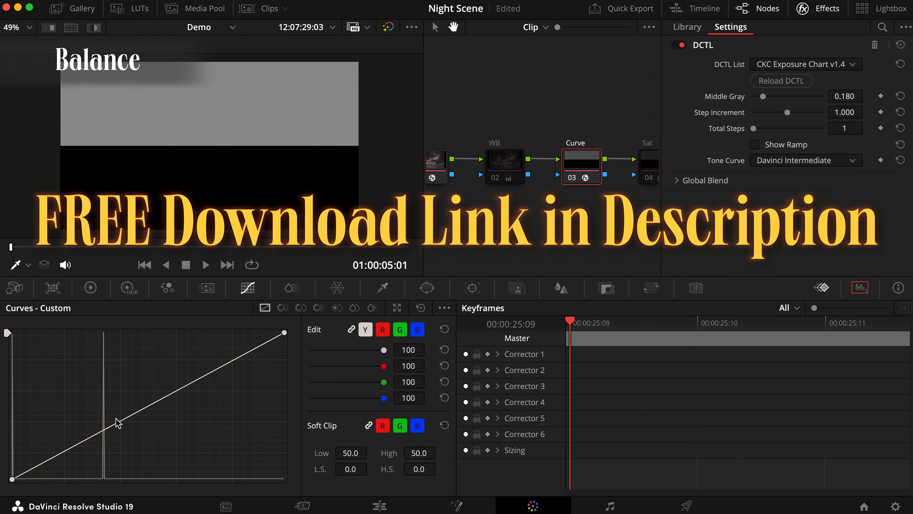
left_click(104, 431)
left_click(679, 45)
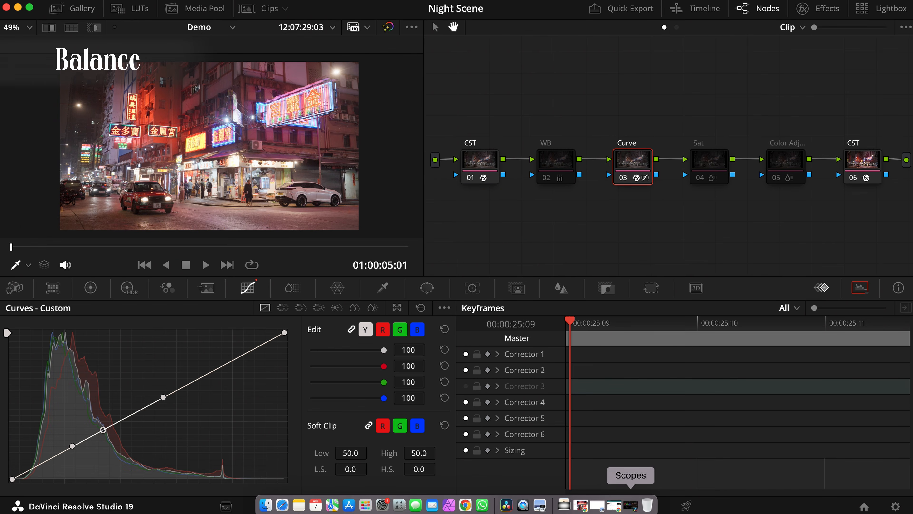
With the scopes open, move the curve's white point inward and bend its handle downward to form a steep highlight shoulder.
left_click(630, 505)
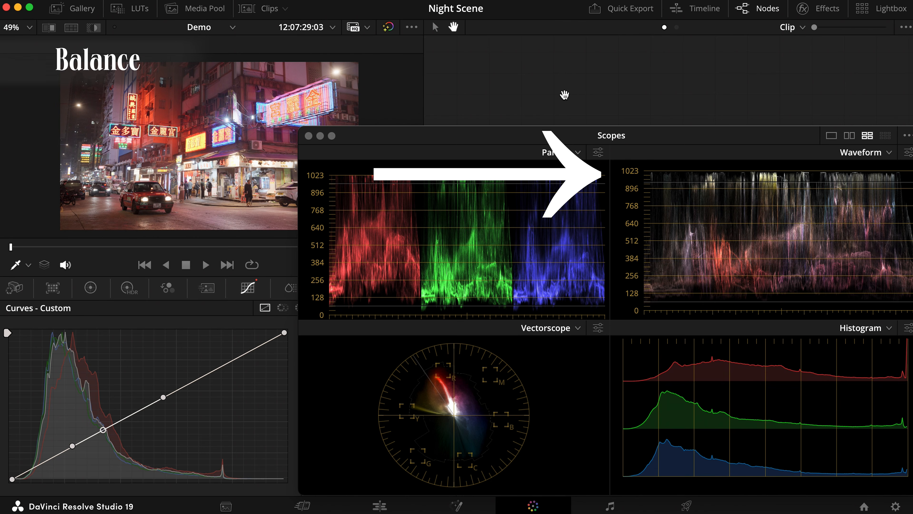
left_click(12, 479)
left_click(285, 332)
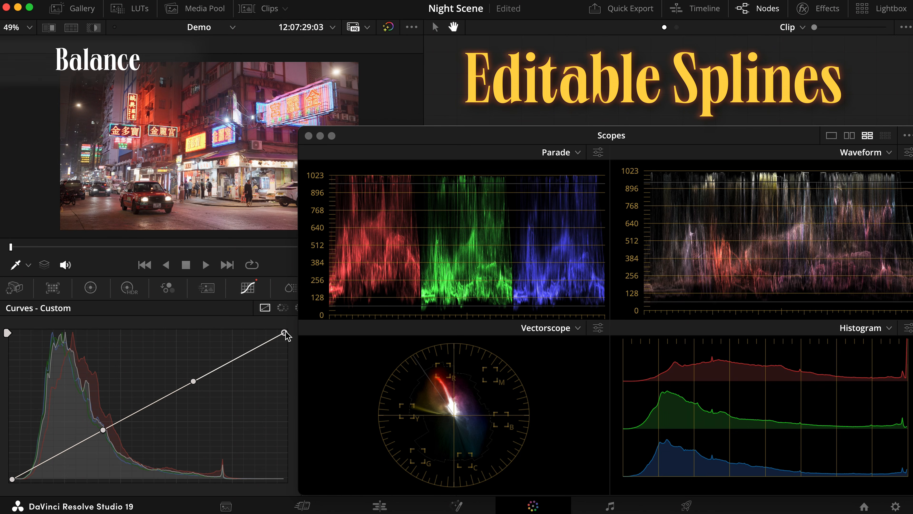
left_click_drag(193, 381, 282, 409)
left_click_drag(284, 332, 233, 334)
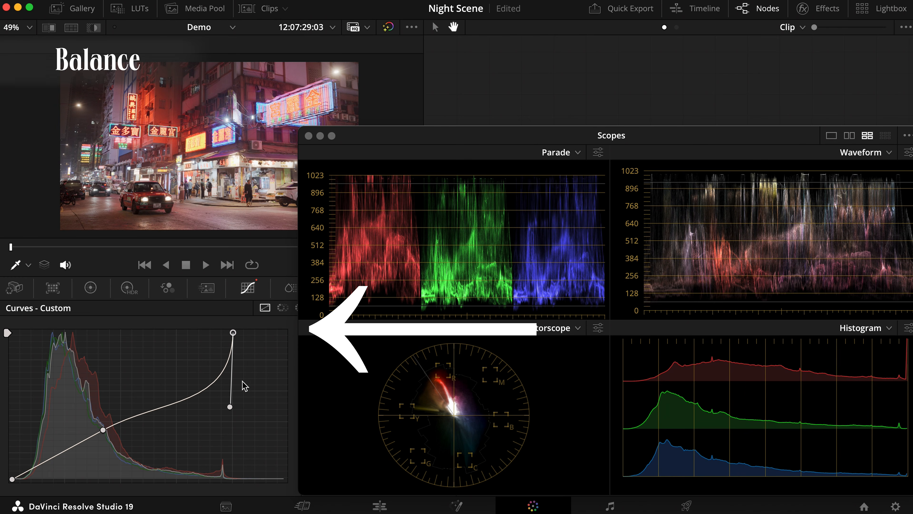
left_click_drag(229, 407, 225, 399)
left_click_drag(225, 399, 223, 395)
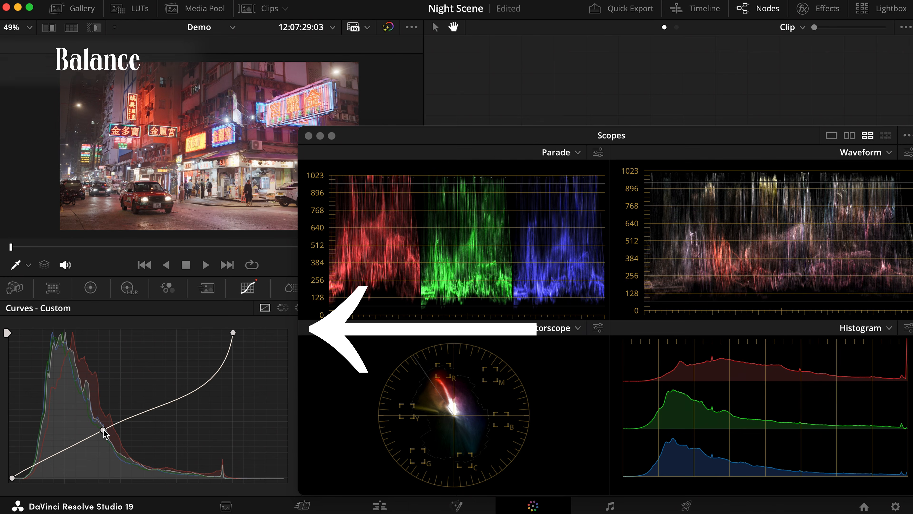
Shorten the handles of the curve's middle-gray point to refine the midtone transition.
left_click(103, 430)
left_click_drag(164, 398, 117, 423)
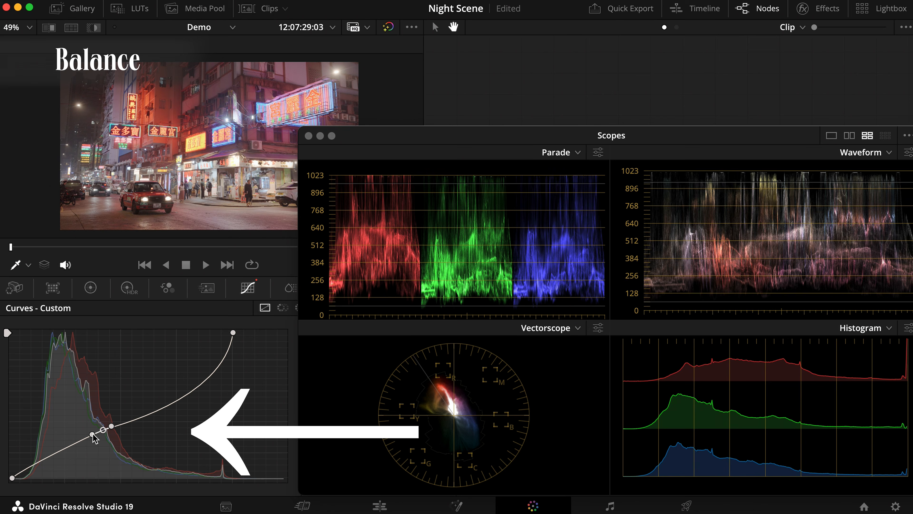
mouse_move(93, 435)
left_mouse_down()
mouse_move(78, 438)
mouse_move(104, 426)
mouse_move(103, 433)
left_mouse_up()
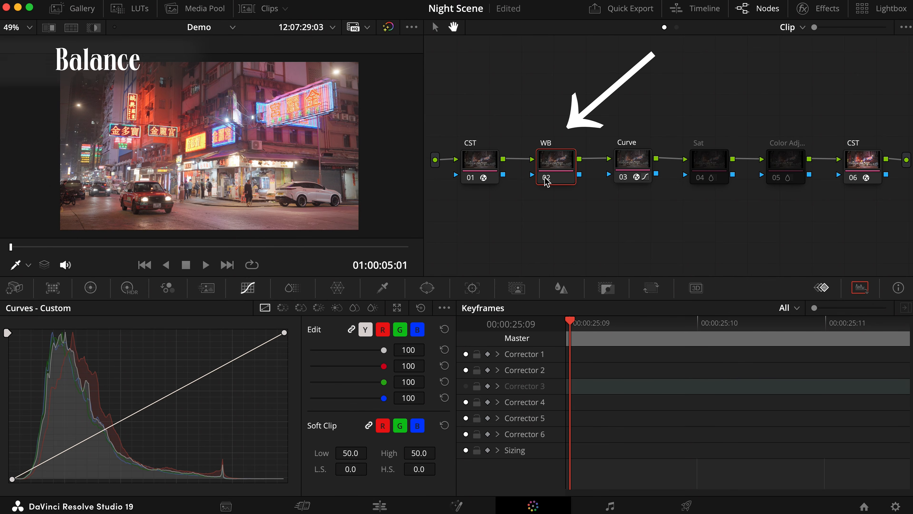
On the WB node, show the scopes and primaries color wheels and nudge the Offset wheel to balance the white.
mouse_move(683, 505)
left_click(630, 507)
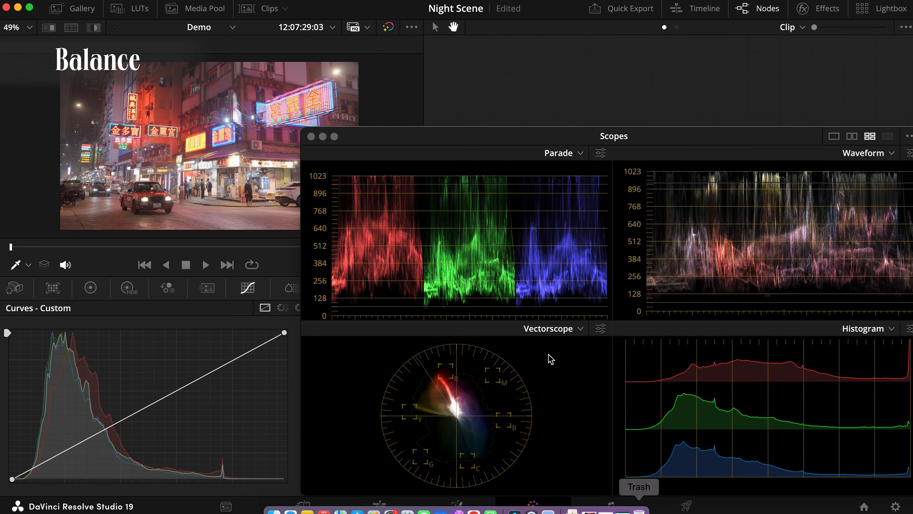
left_click(97, 288)
left_click_drag(404, 146, 543, 52)
left_click_drag(396, 392, 396, 393)
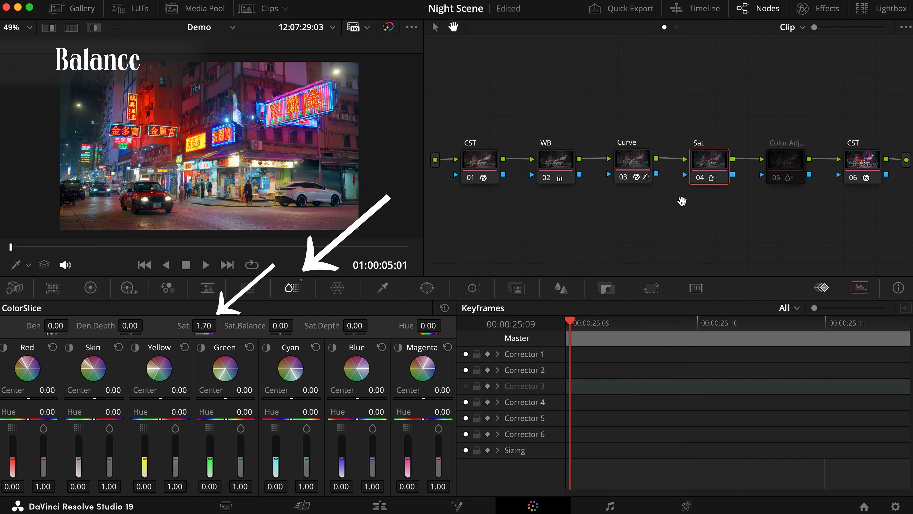
On the Color Adj node, lower the Skin saturation to 0.82 in ColorSlice.
left_click(778, 176)
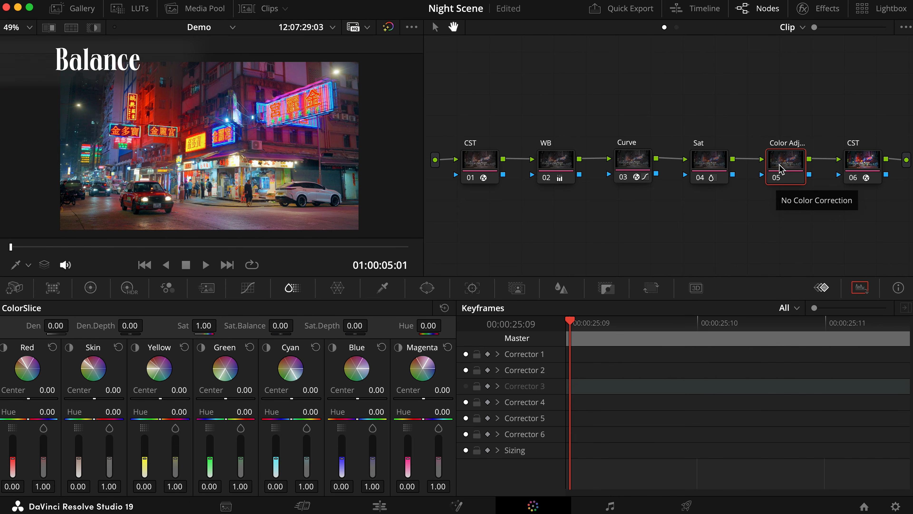
left_click_drag(110, 459, 109, 461)
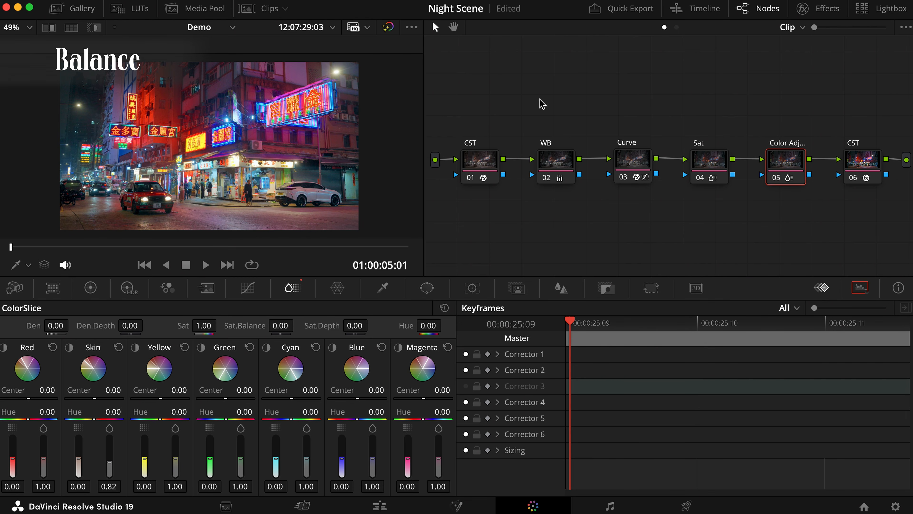
Combine the WB, Curve, Sat and Color Adj nodes into a compound node centered between the CST nodes and label it Correction.
left_click_drag(540, 99, 801, 216)
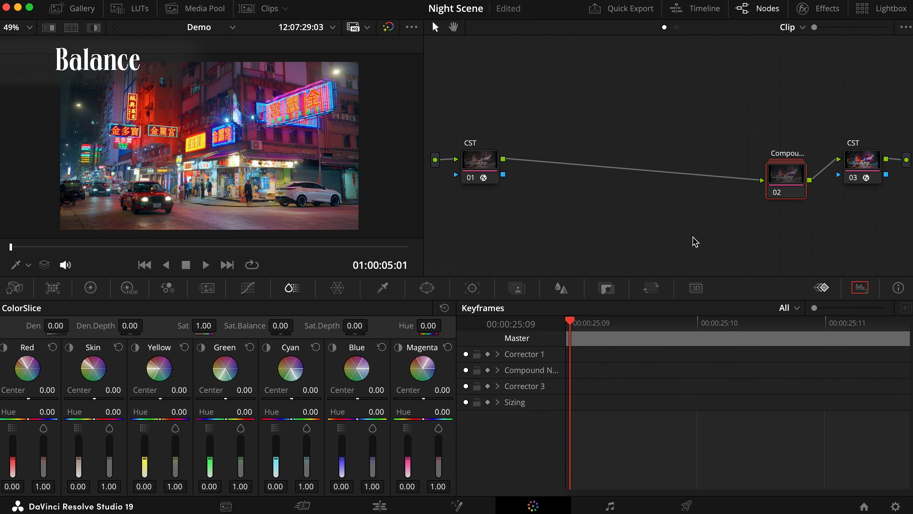
left_click_drag(790, 183, 647, 169)
right_click(647, 169)
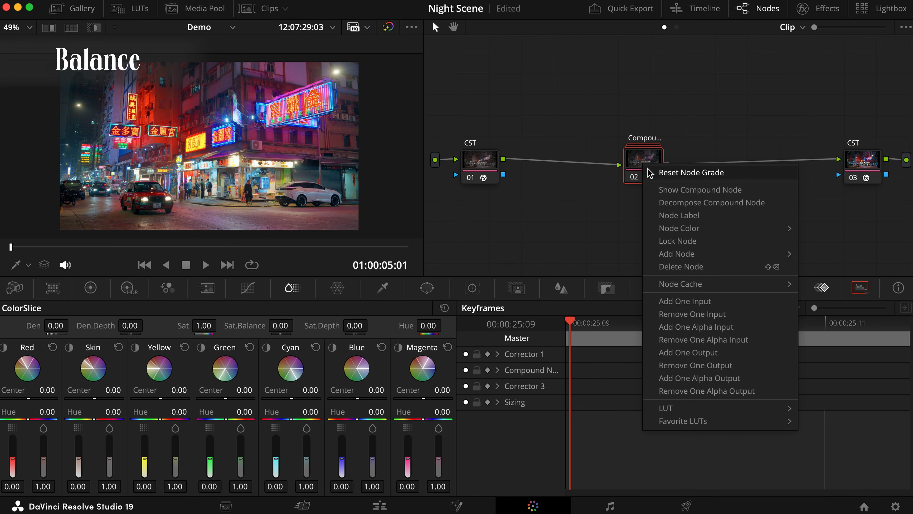
left_click(679, 216)
type("Correction")
key("Return")
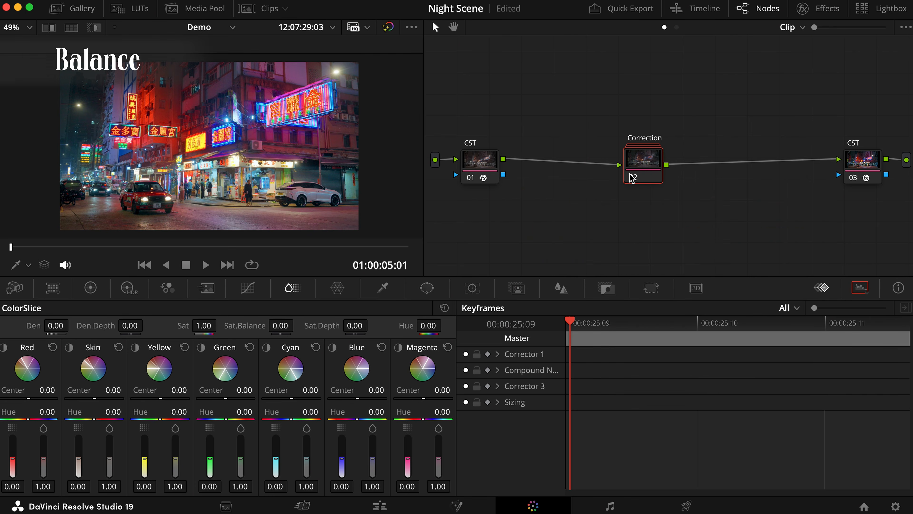
key("ctrl+d")
left_click(632, 177)
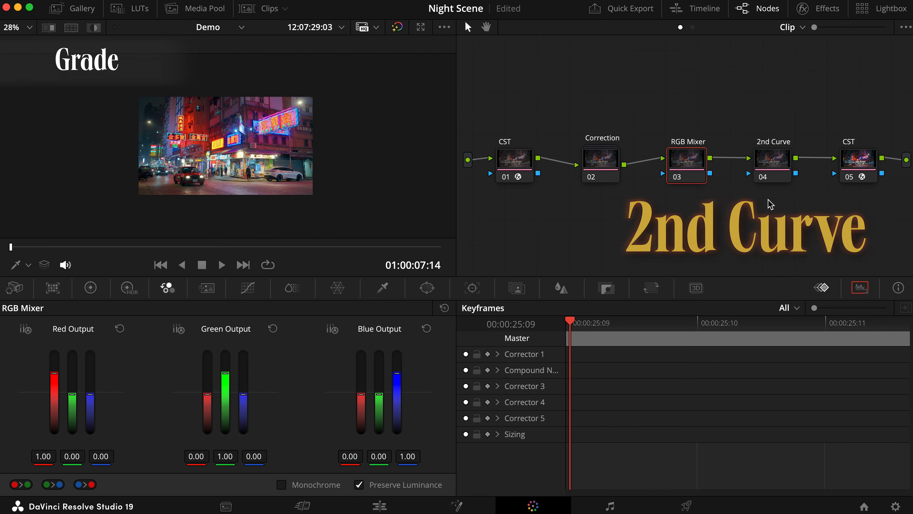
With the scopes open on the RGB Mixer node, set Green Output's blue to 0.50 and red to 0.09, and Blue Output's green to -0.19.
left_click(636, 505)
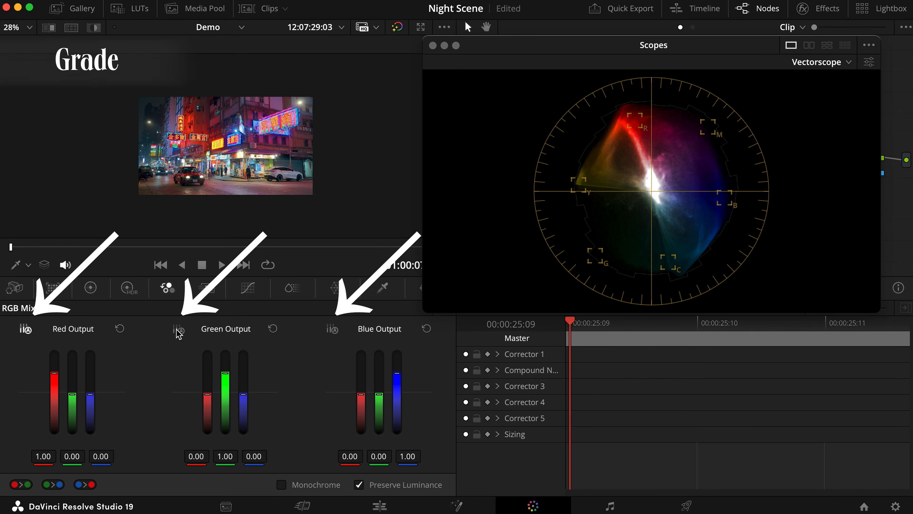
left_click_drag(253, 455, 284, 452)
left_click_drag(196, 456, 203, 456)
left_click_drag(382, 456, 366, 456)
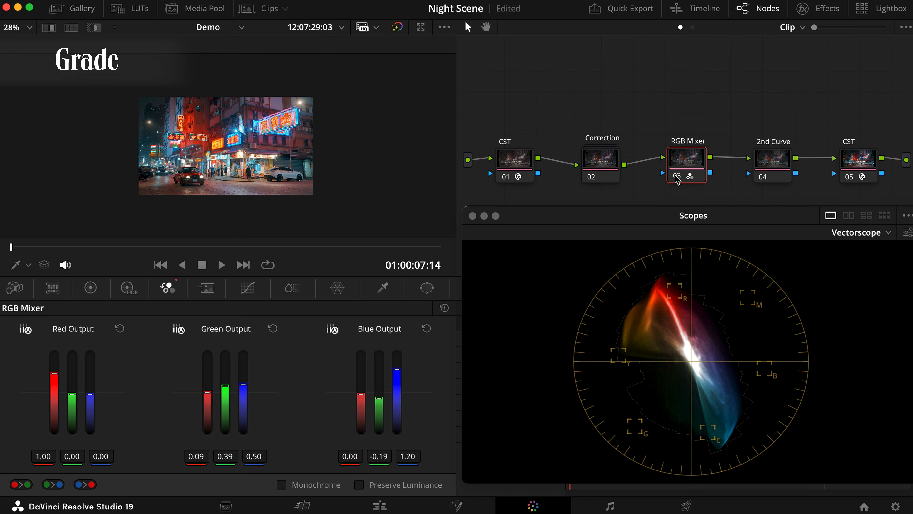
Compare the shot with the RGB Mixer node off and on, put the scopes away and show the primaries color wheels.
left_click(678, 177)
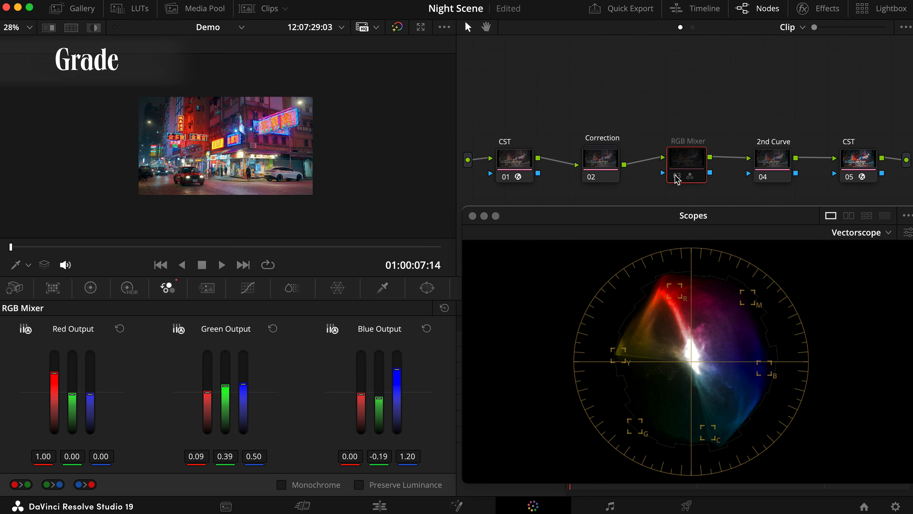
left_click(676, 175)
left_click(675, 175)
left_click(677, 177)
left_click(484, 216)
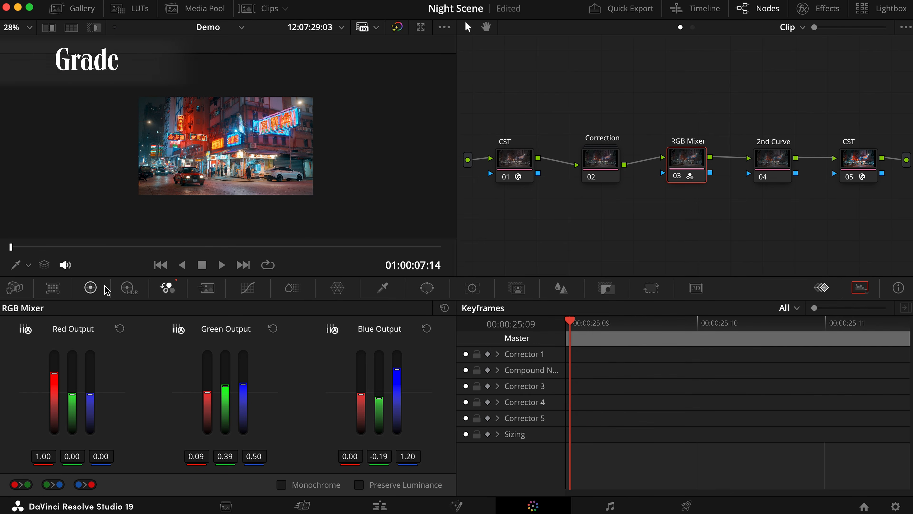
left_click(91, 287)
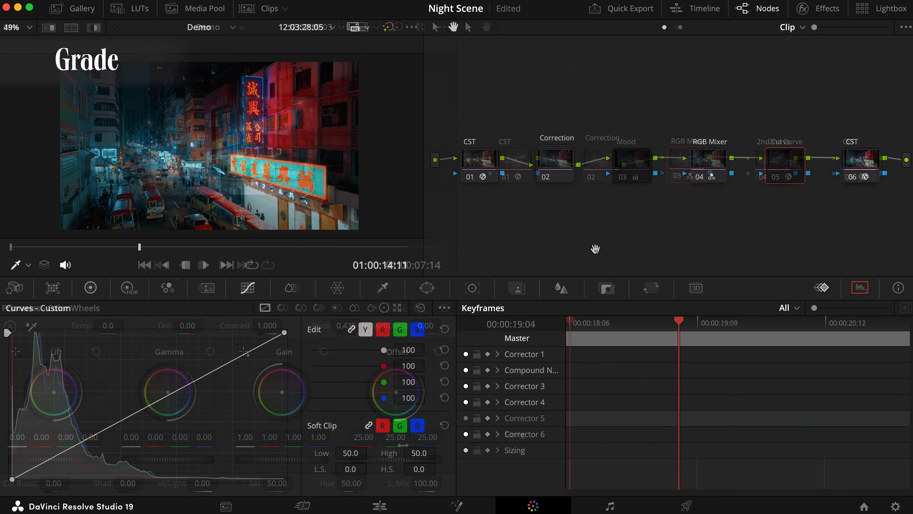
Enable the 2nd Curve node and use the DCTL exposure chart to place an editable-spline point at middle gray on its curve.
key("ctrl+d")
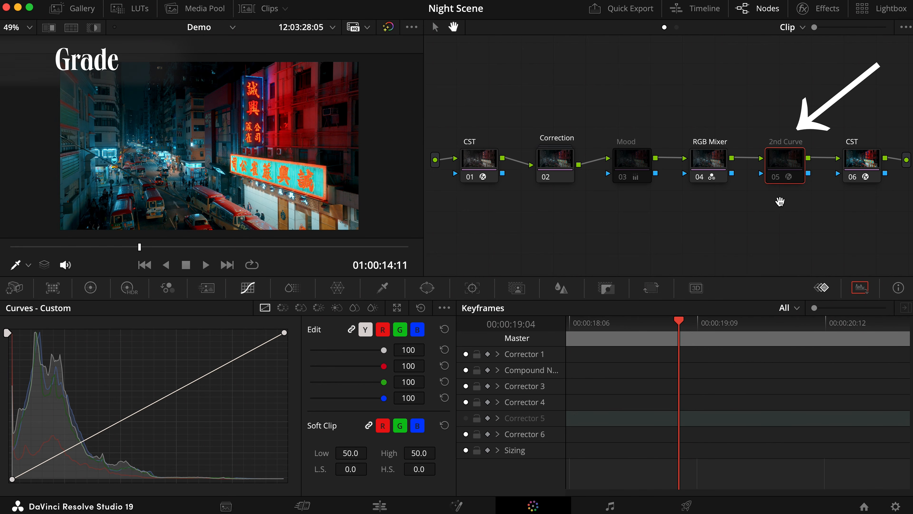
left_click(775, 179)
left_click(681, 79)
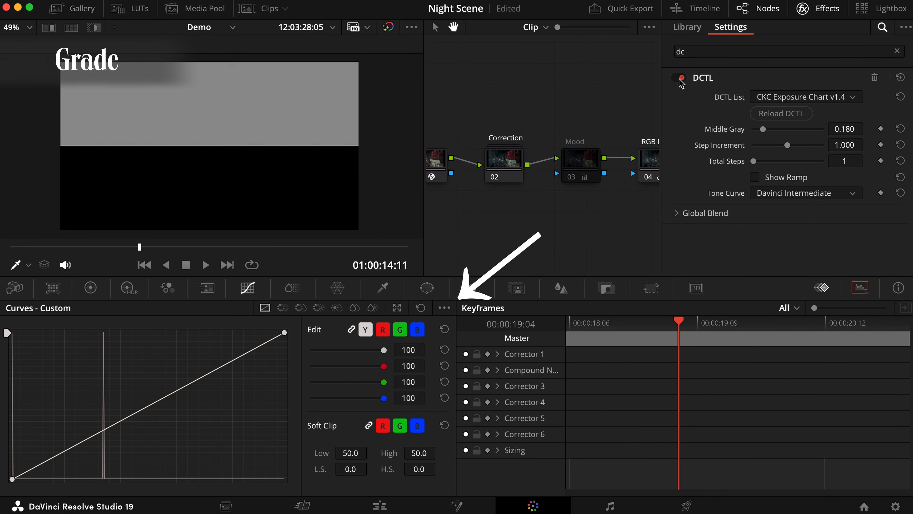
left_click(445, 308)
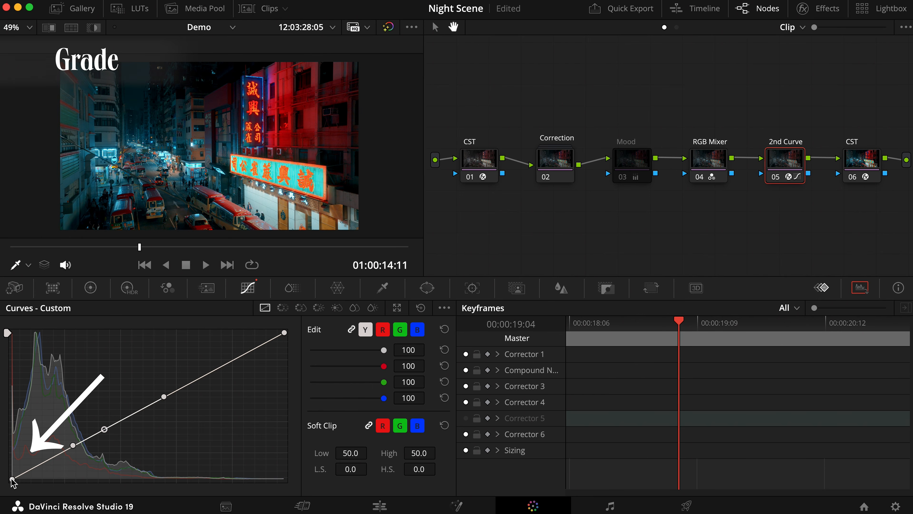
Shape a soft S-curve on the 2nd Curve node by lifting the black point, lowering the white point and slightly lowering middle gray.
left_click_drag(12, 482, 12, 474)
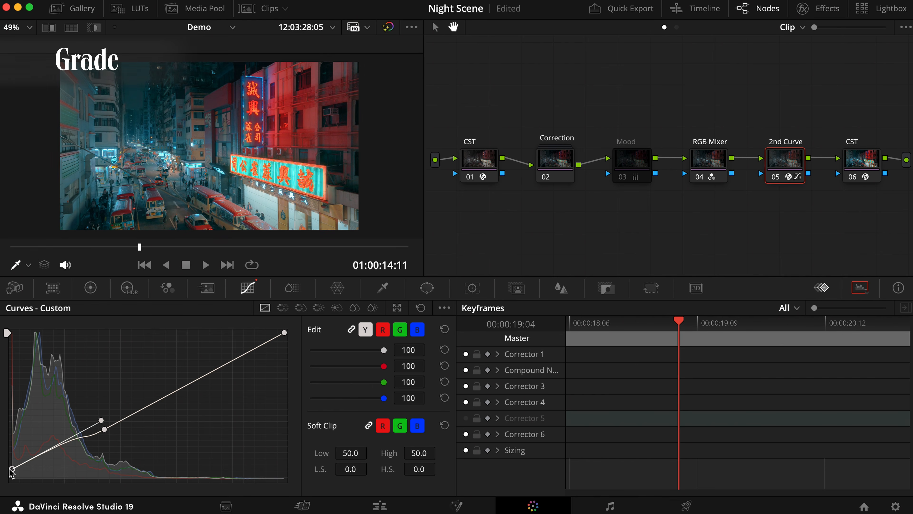
left_click_drag(101, 421, 67, 457)
left_click_drag(284, 333, 284, 356)
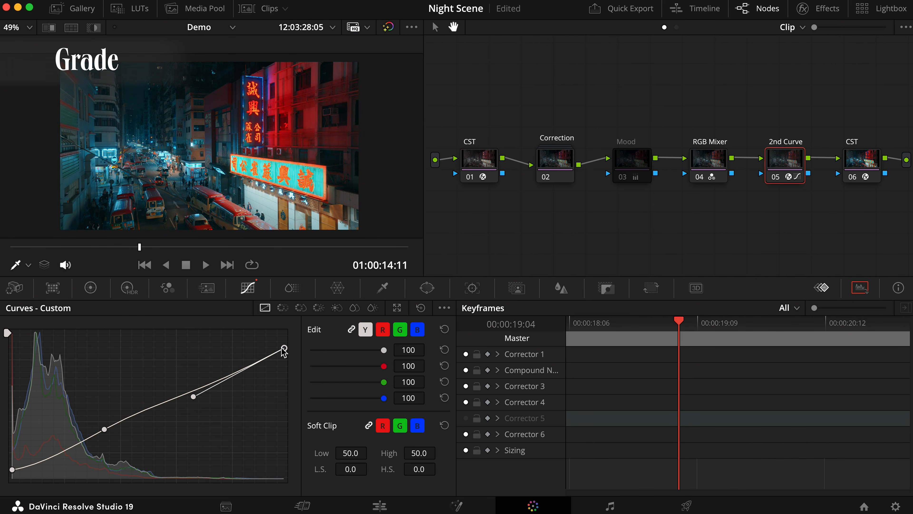
left_click_drag(193, 396, 202, 374)
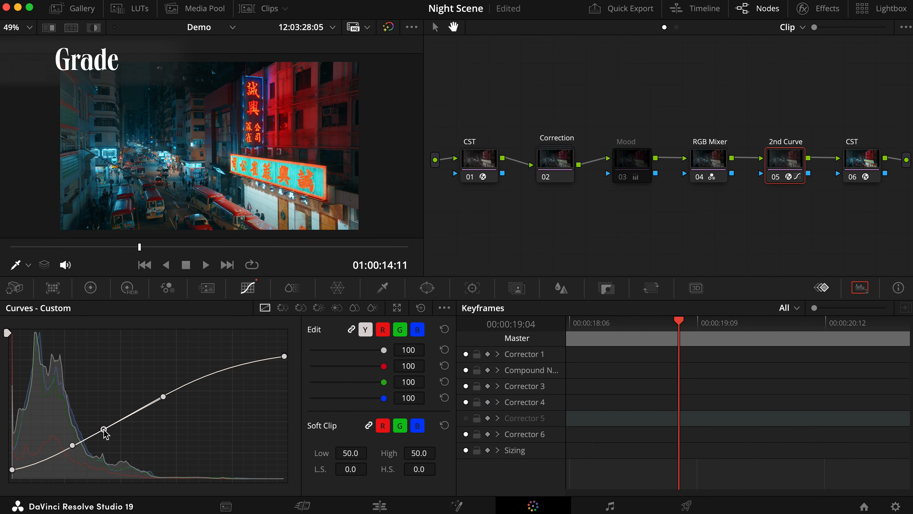
left_click_drag(104, 430, 104, 432)
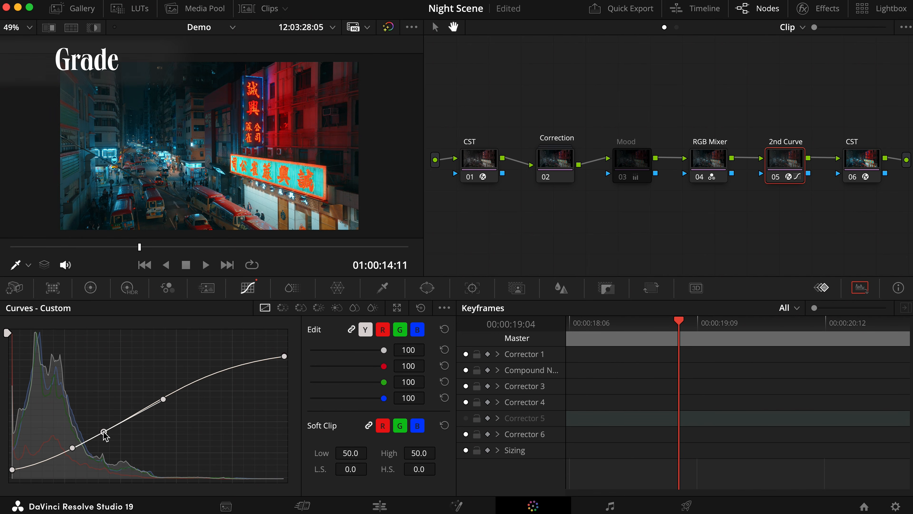
left_click(639, 507)
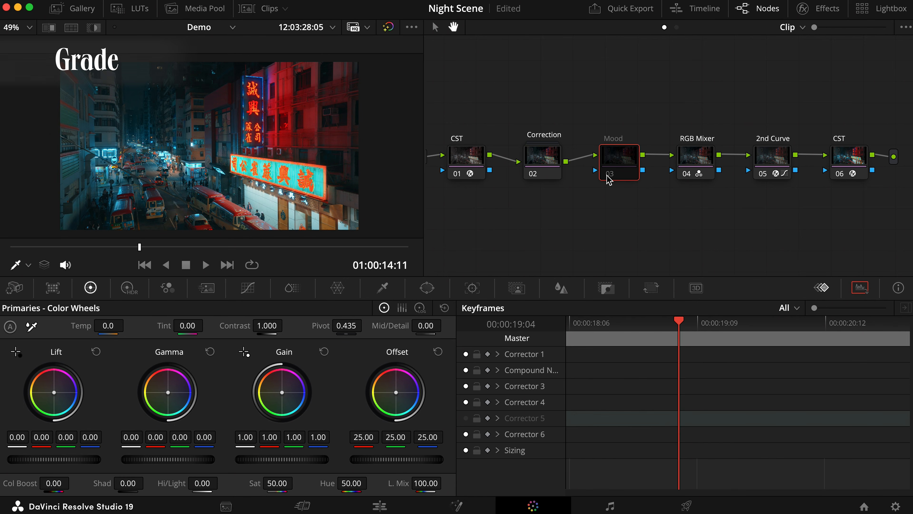
Enable the Mood node and, with the vectorscope open, shift its Offset color balance away from blue, bringing Offset blue to 23.80.
left_click(607, 175)
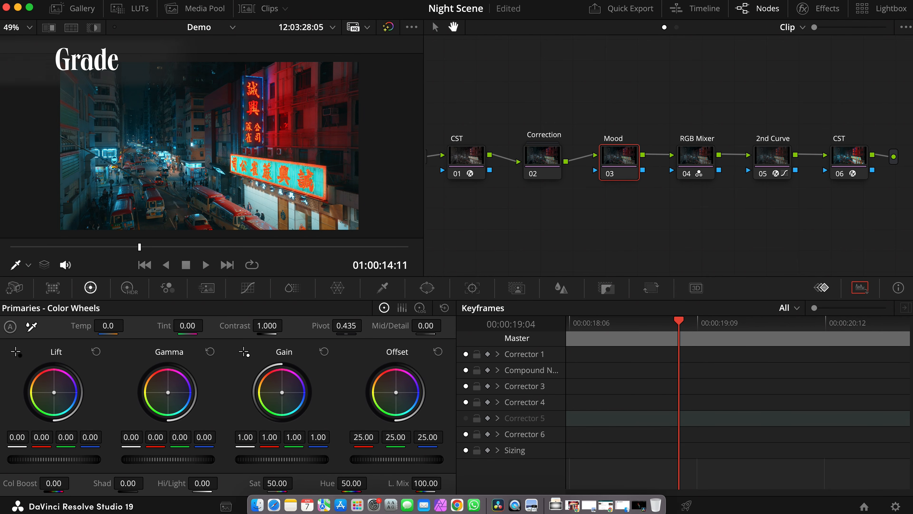
left_click(640, 506)
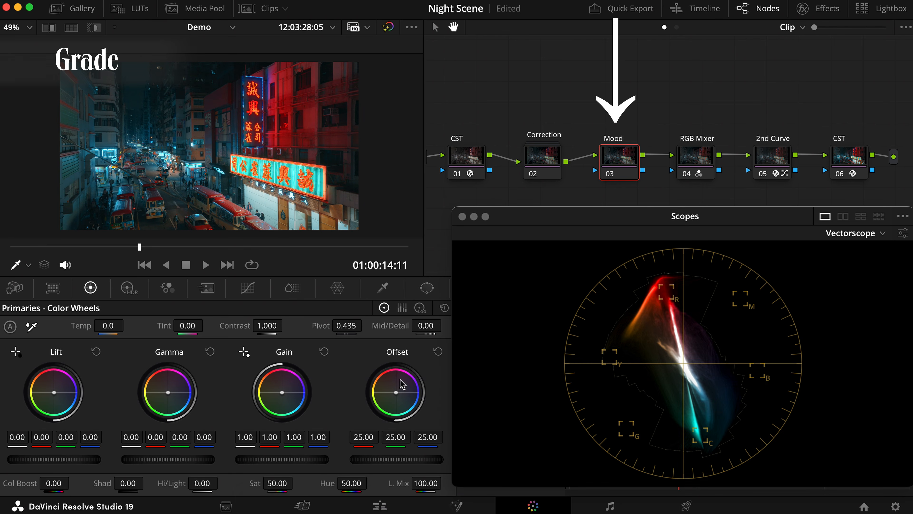
left_click_drag(396, 392, 393, 393)
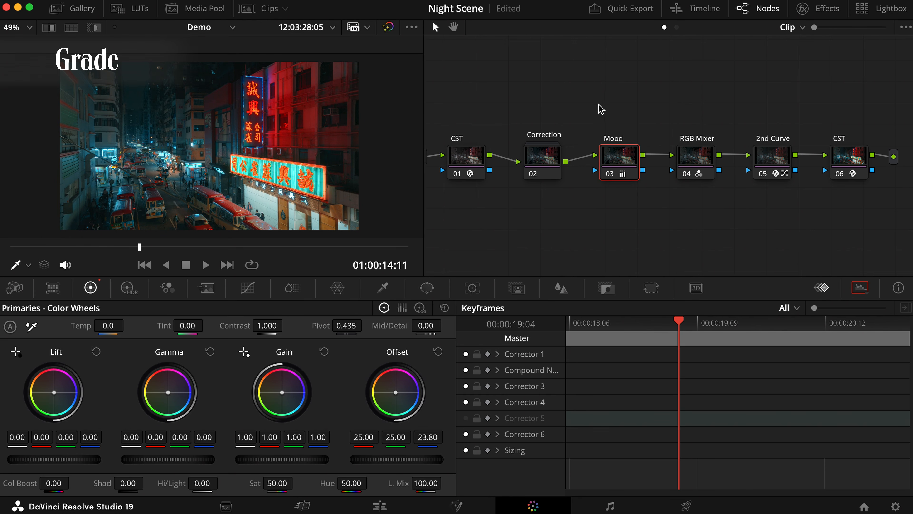
Combine the Mood, RGB Mixer and 2nd Curve nodes into one compound node labeled Grade.
left_click_drag(601, 108, 805, 236)
right_click(767, 174)
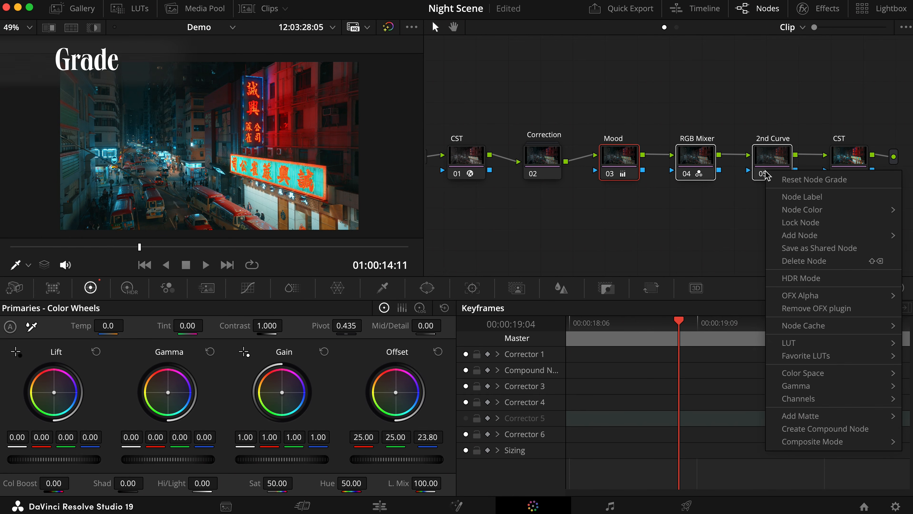
left_click(820, 428)
type("Grade")
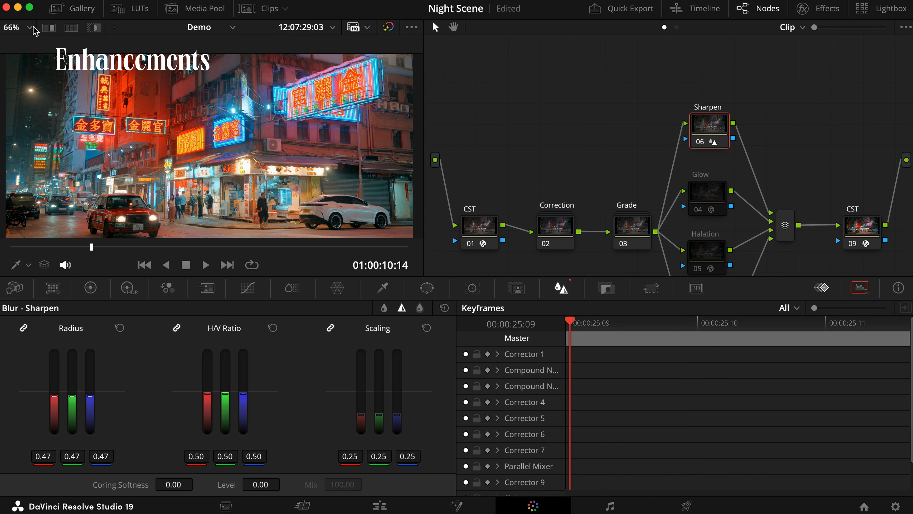
Highlight the Sharpen node's effect on the neon signs up close and slightly lower its sharpening Scaling.
left_click(31, 27)
left_click(61, 99)
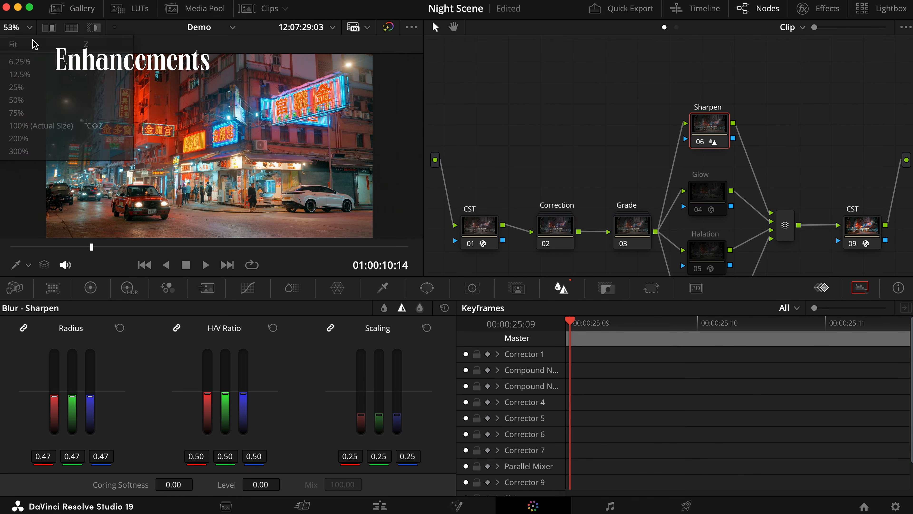
left_click(93, 27)
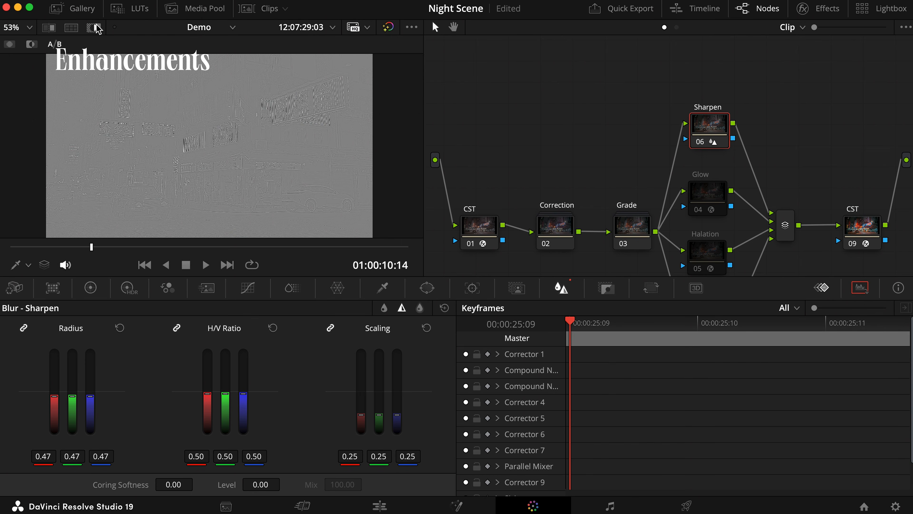
scroll(286, 147, "up", 8)
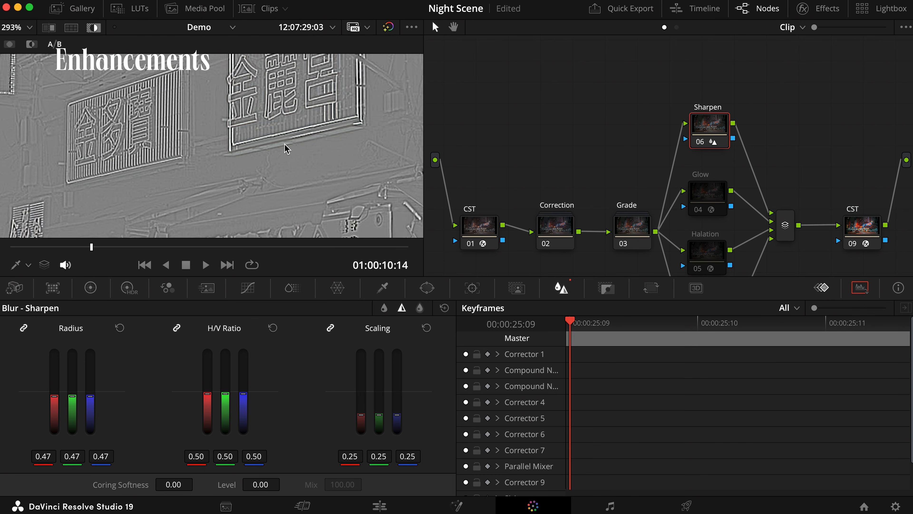
scroll(285, 147, "up", 2)
left_click_drag(379, 414, 379, 423)
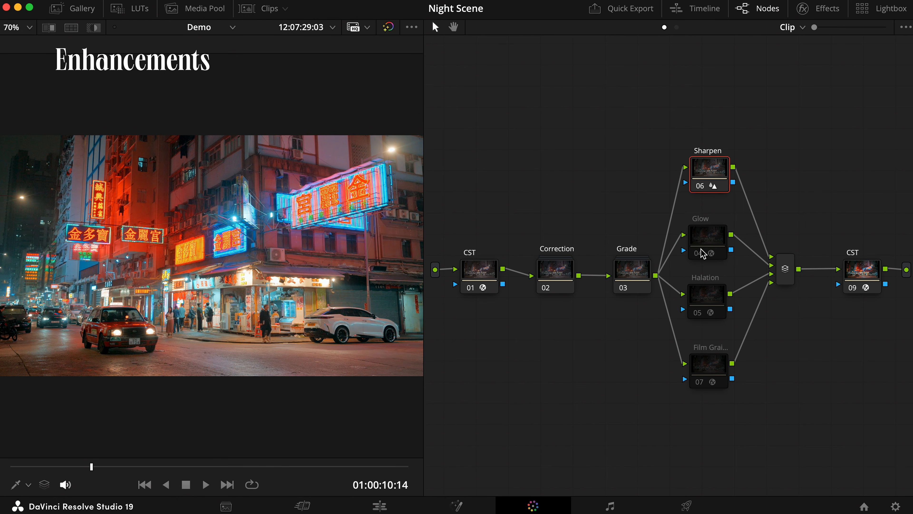
Enable the Glow node and compare the shot with the glow off and on.
left_click(703, 253)
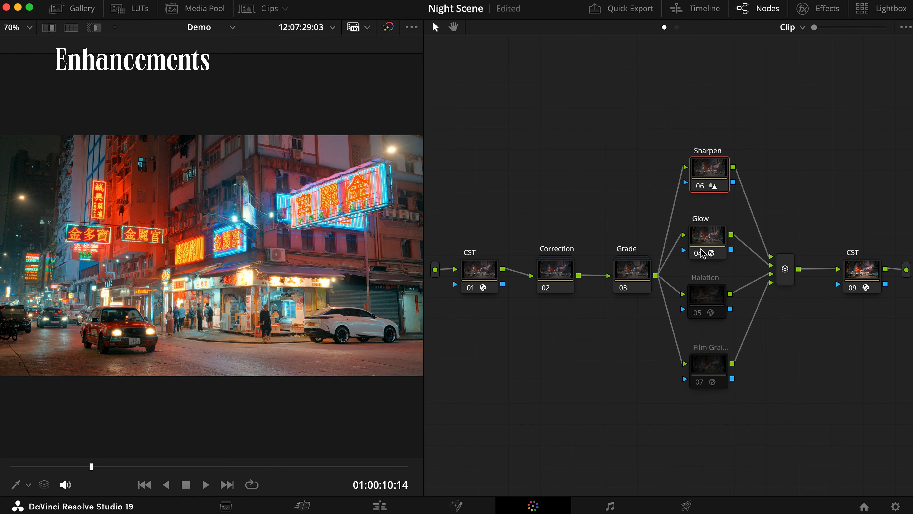
left_click(703, 253)
left_click(703, 253)
left_click(703, 253)
Enable the Halation node and compare its effect off and on around the neon sign.
left_click(696, 313)
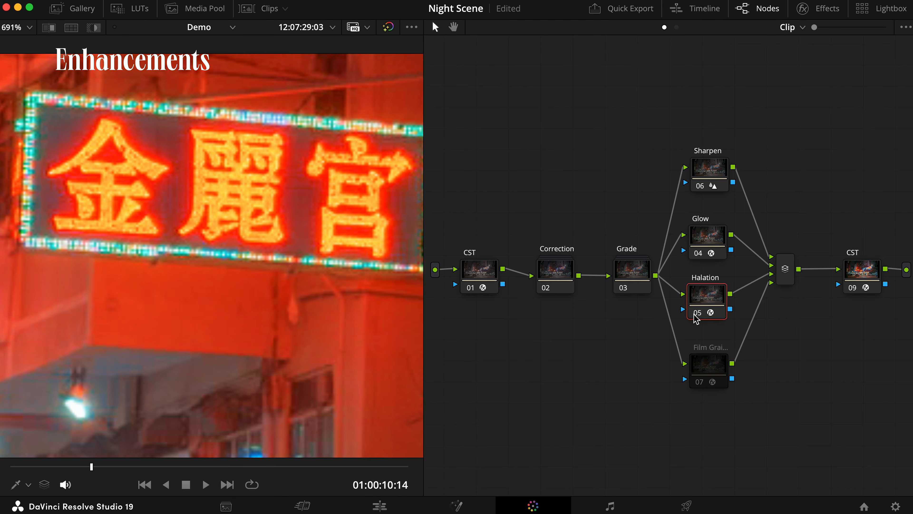
left_click(696, 313)
left_click(695, 314)
left_click(696, 315)
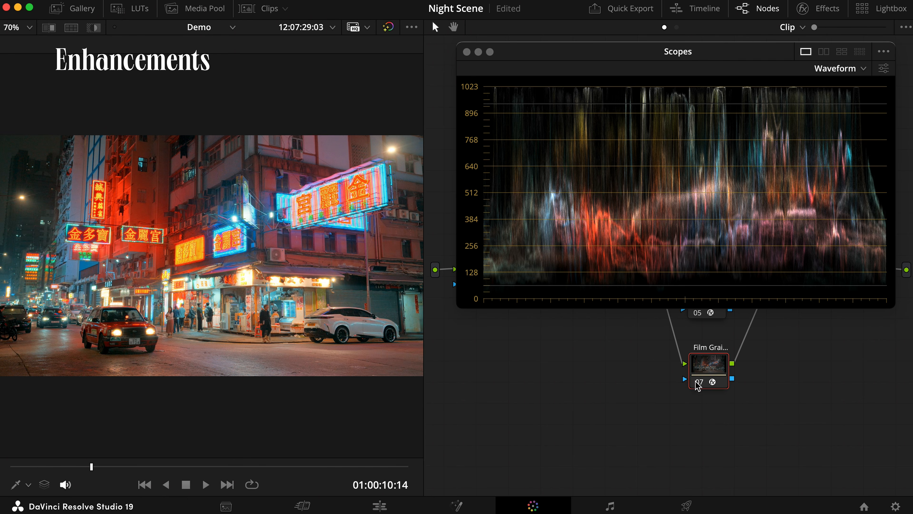
Compare the shot and its waveform with the film grain node off and on.
left_click(697, 382)
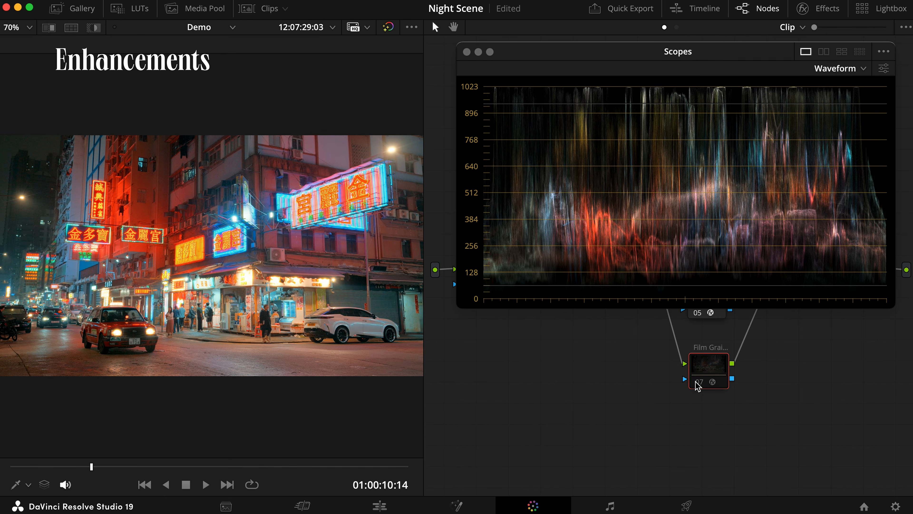
left_click(697, 383)
left_click(697, 383)
left_click(697, 382)
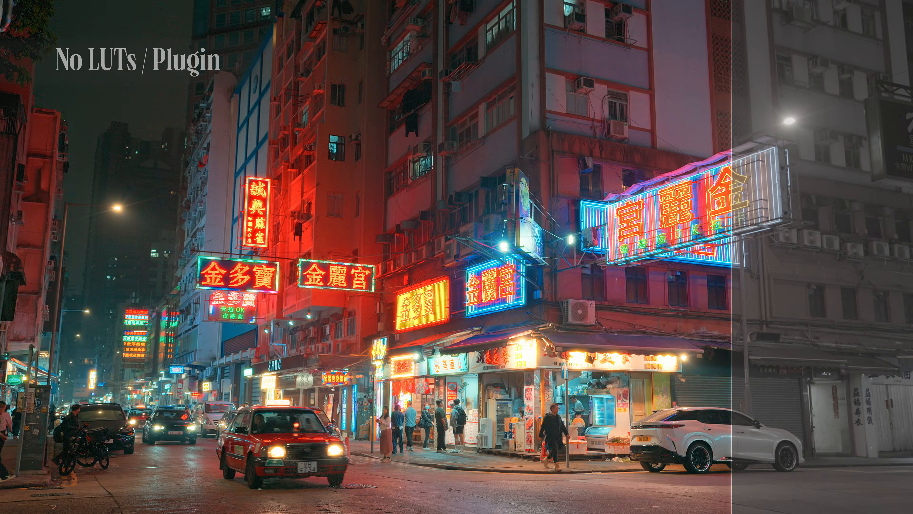